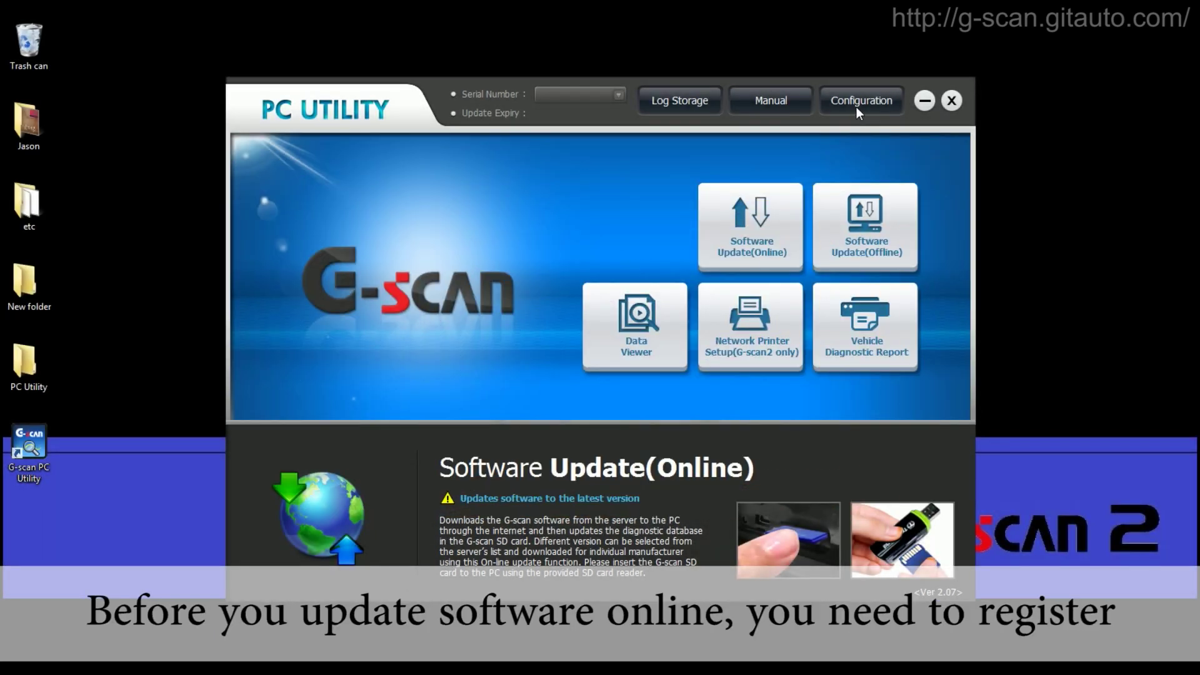
# - Open G-scan PC Utility's Configuration settings from the main window
pyautogui.click(857, 107)
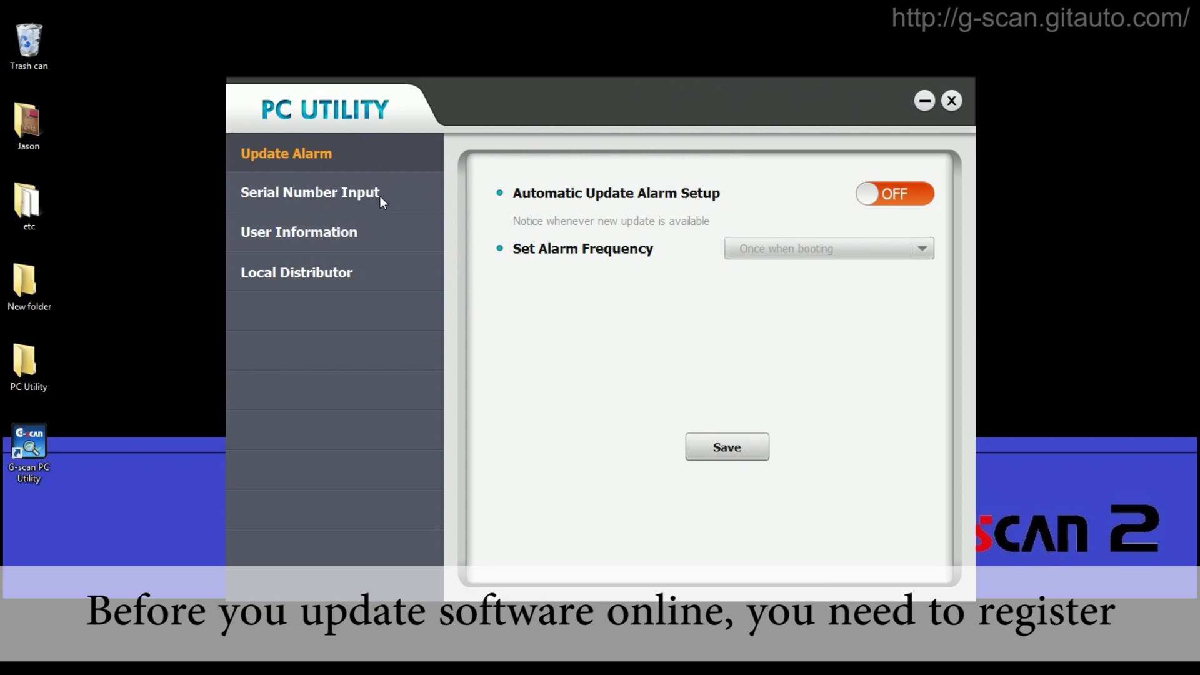
# - Enter and register the scanner's serial number under Serial Number Input, then close Configuration
pyautogui.click(380, 196)
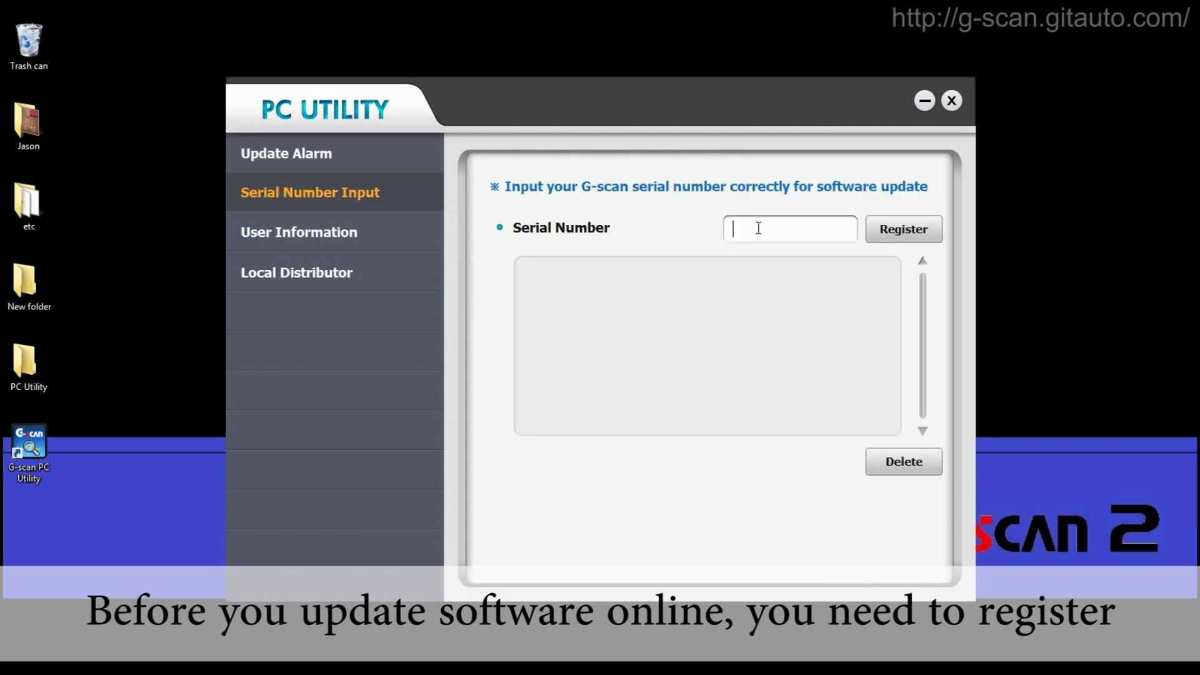
pyautogui.write('AR ')
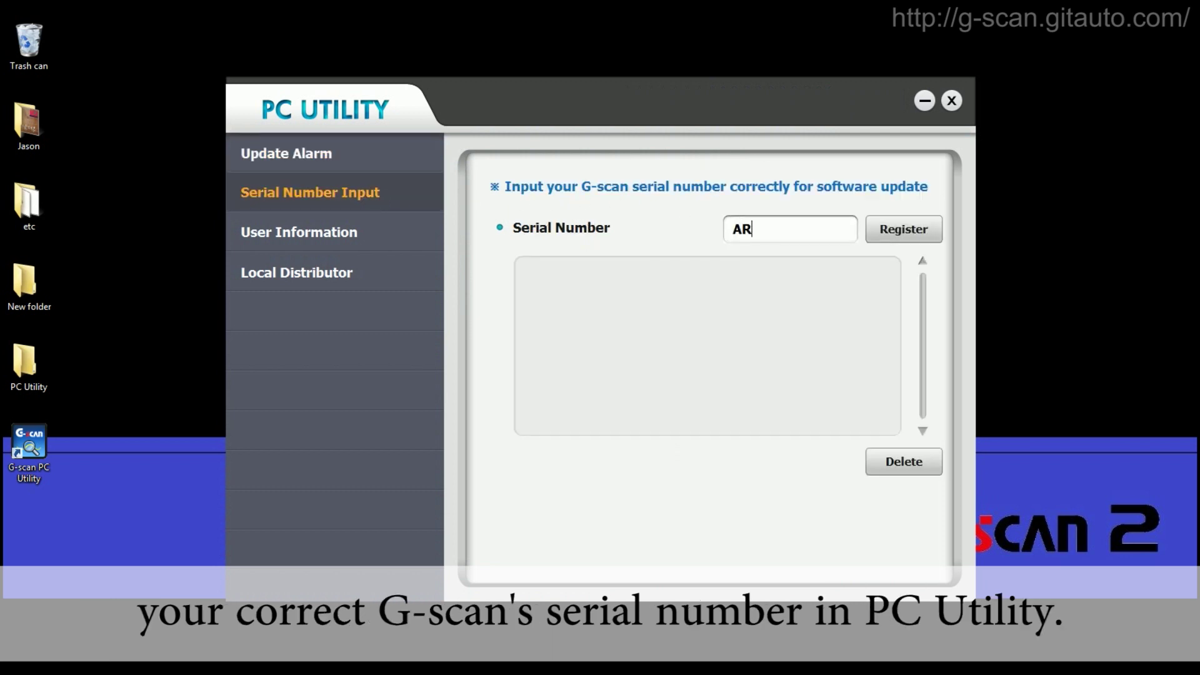
pyautogui.write('***')
pyautogui.click(885, 234)
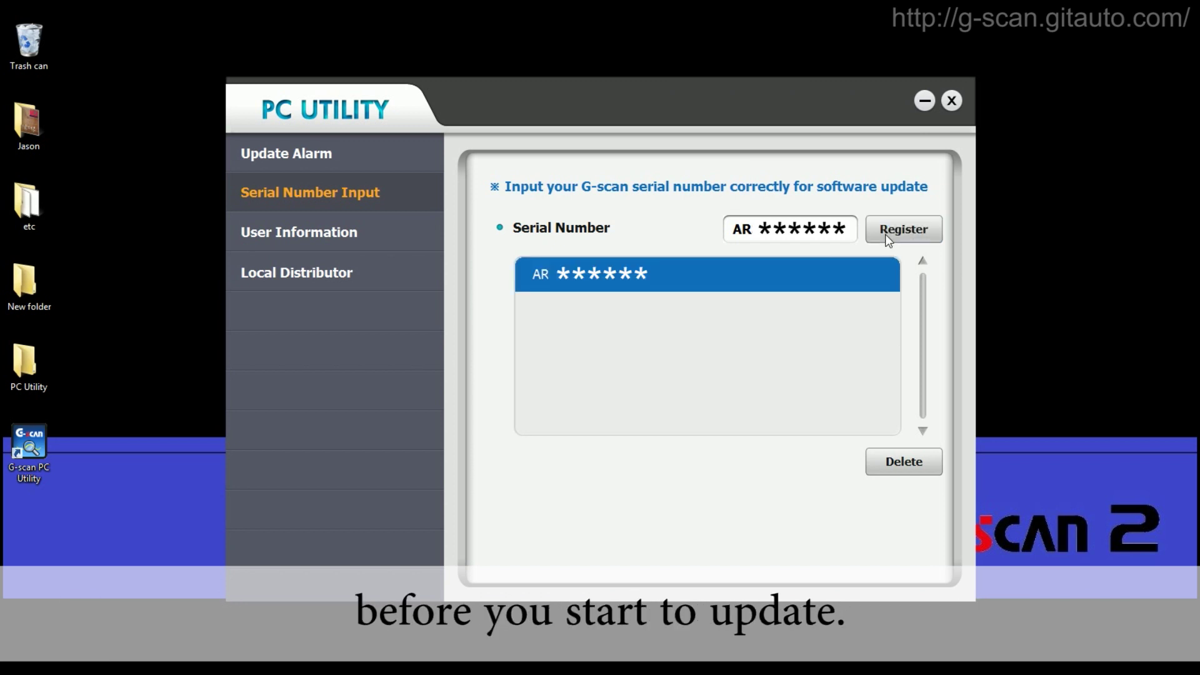
pyautogui.click(951, 101)
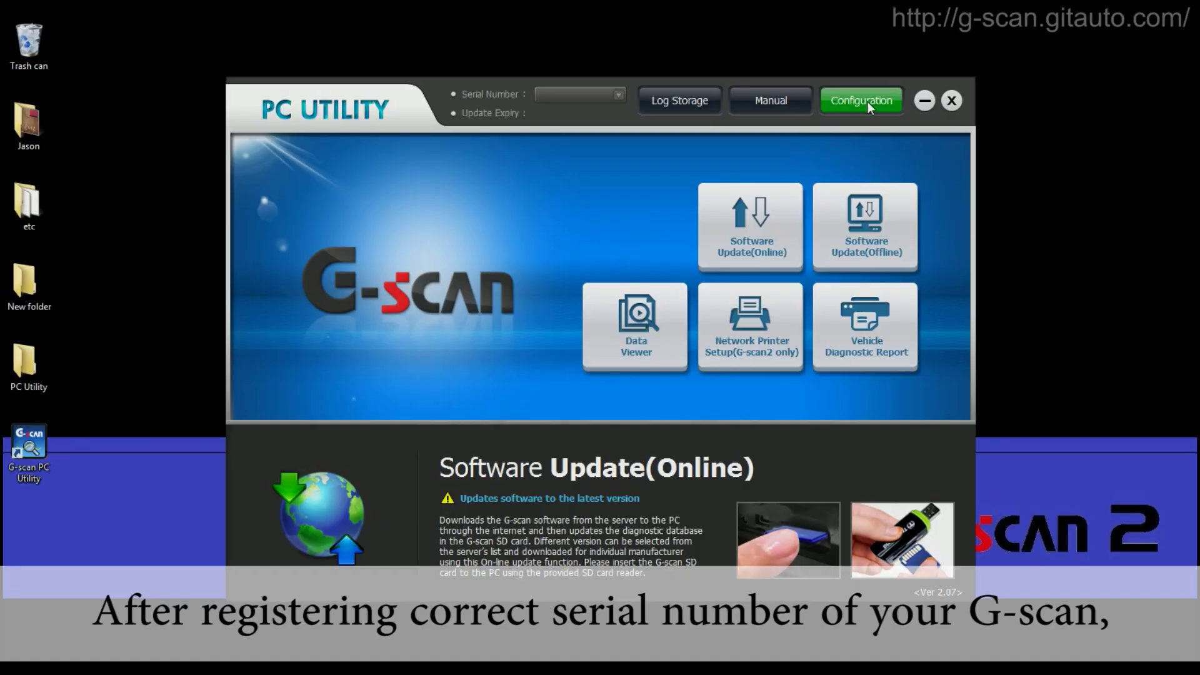
# - Re-register the scanner's serial number in Configuration so Update Expiry reads 2015.08.14
pyautogui.click(867, 101)
pyautogui.click(336, 199)
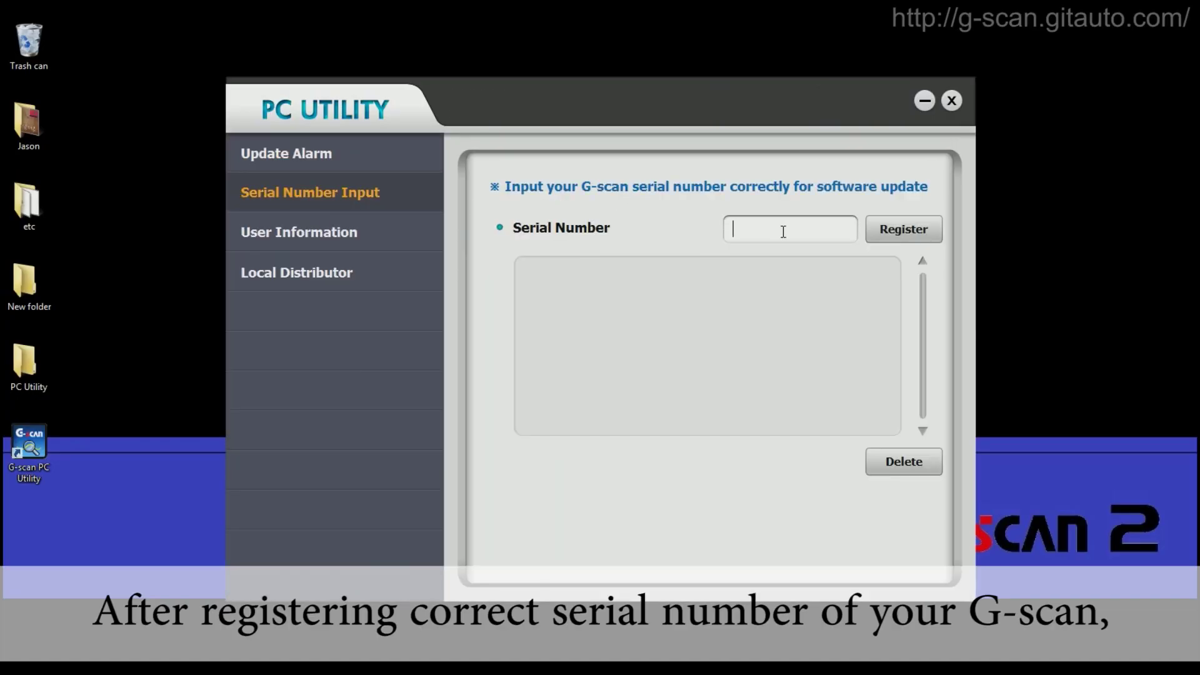
pyautogui.write('AR ******')
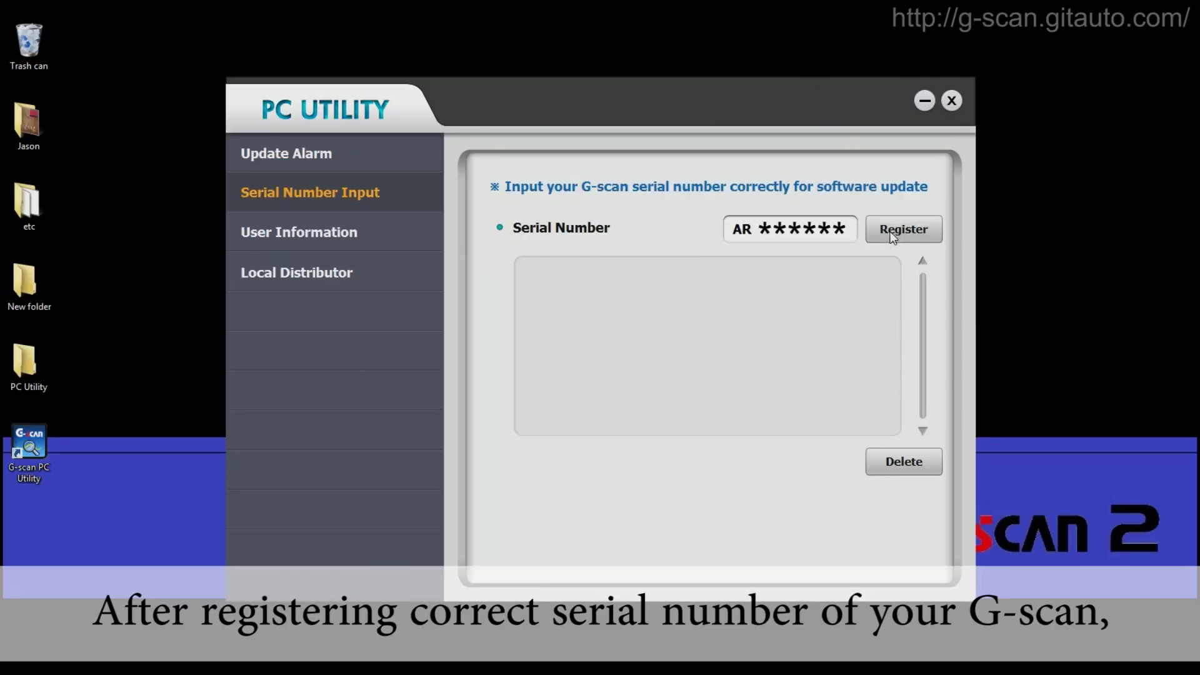
pyautogui.click(890, 231)
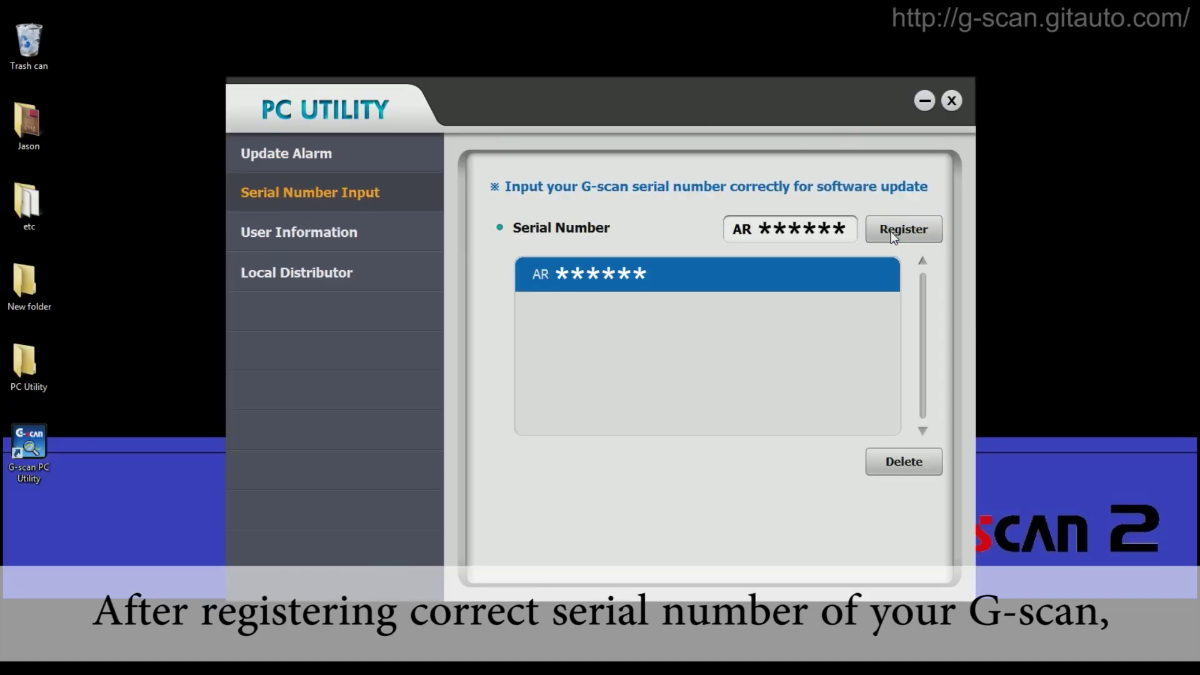
pyautogui.click(955, 102)
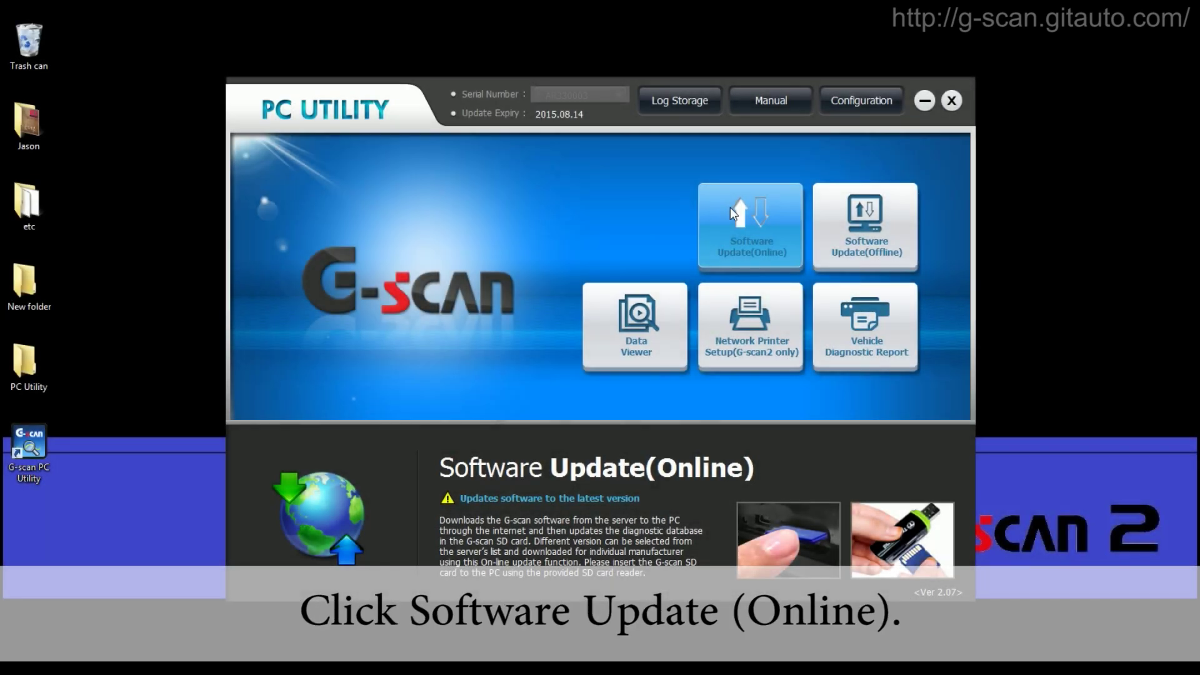
# - Start Software Update (Online) and confirm the serial number login
pyautogui.click(730, 207)
pyautogui.click(574, 429)
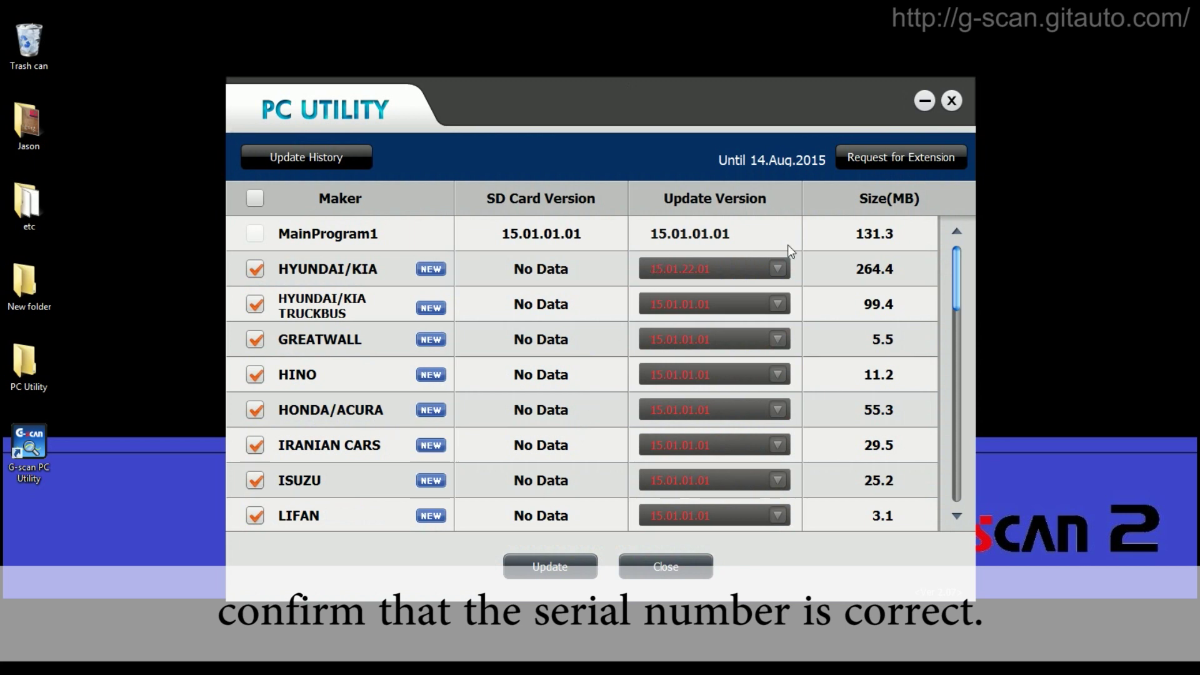
pyautogui.moveTo(957, 261); pyautogui.dragTo(956, 255)
# - Toggle the Maker header checkbox to select all packages, then clear every selection
pyautogui.click(255, 199)
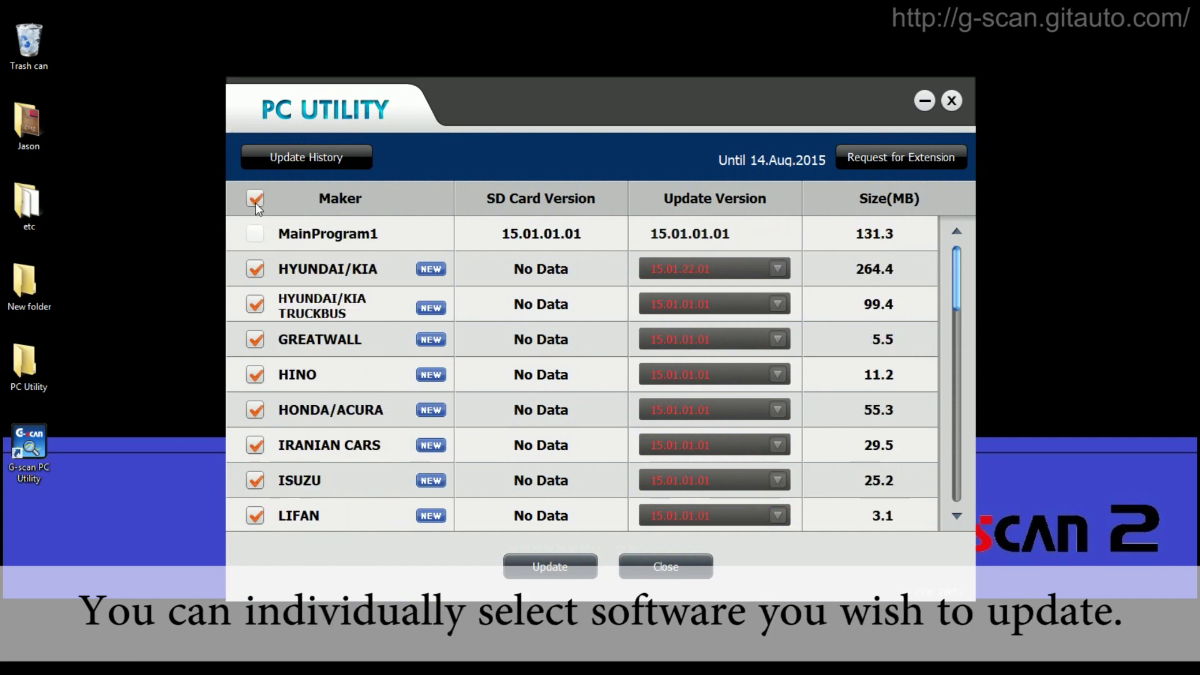
pyautogui.click(255, 200)
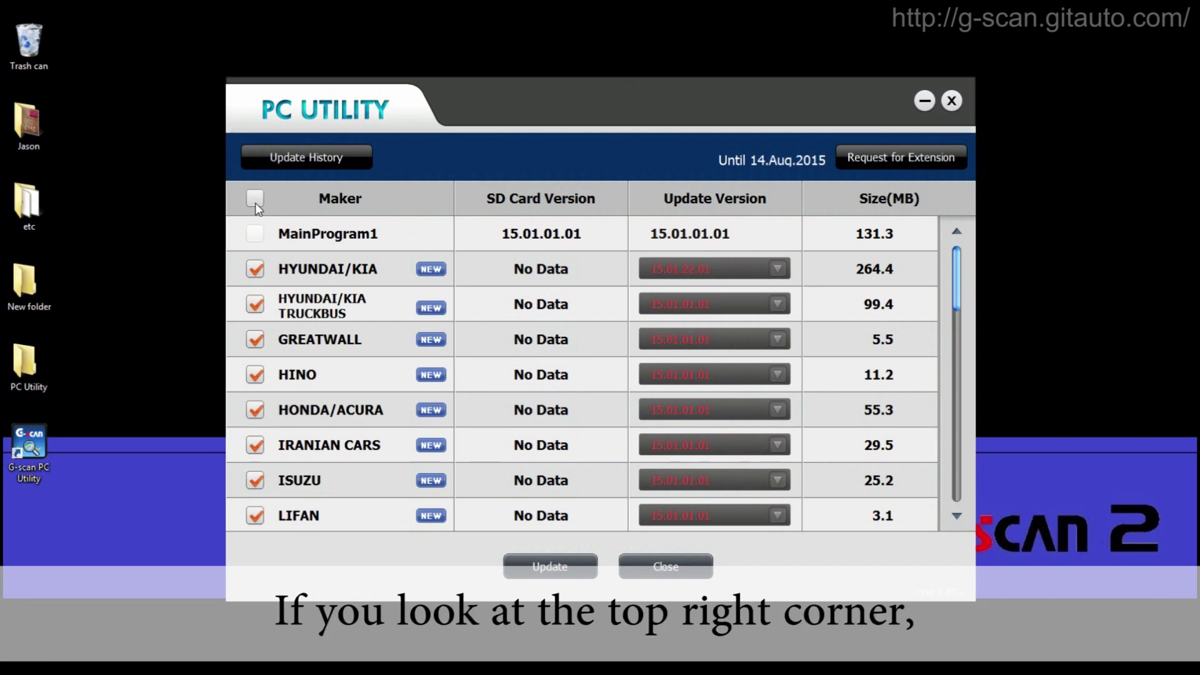
pyautogui.click(255, 202)
# - Fill the Request for Extension form with name, contact number, e-mail, workshop and placeholder address
pyautogui.click(888, 157)
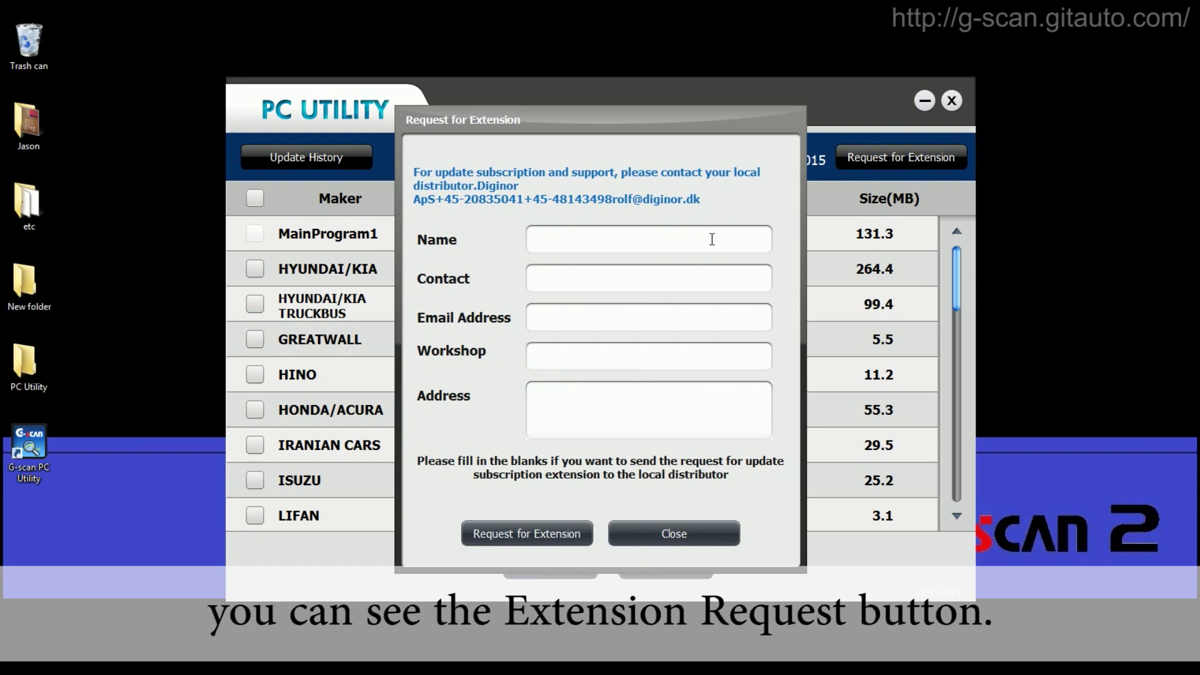
pyautogui.click(689, 245)
pyautogui.write('Jason')
pyautogui.press('Tab')
pyautogui.write('0123456789')
pyautogui.press('Tab')
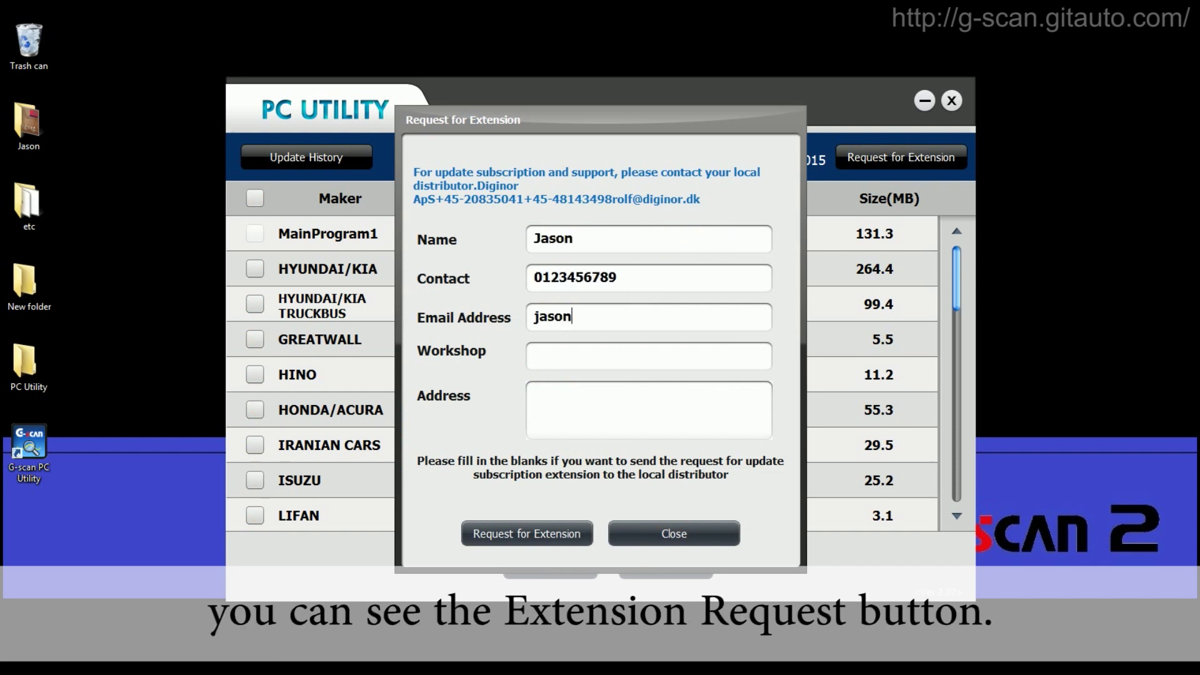
pyautogui.press('Tab')
pyautogui.write('EZDS GIT')
pyautogui.press('Tab')
pyautogui.write('Write yo')
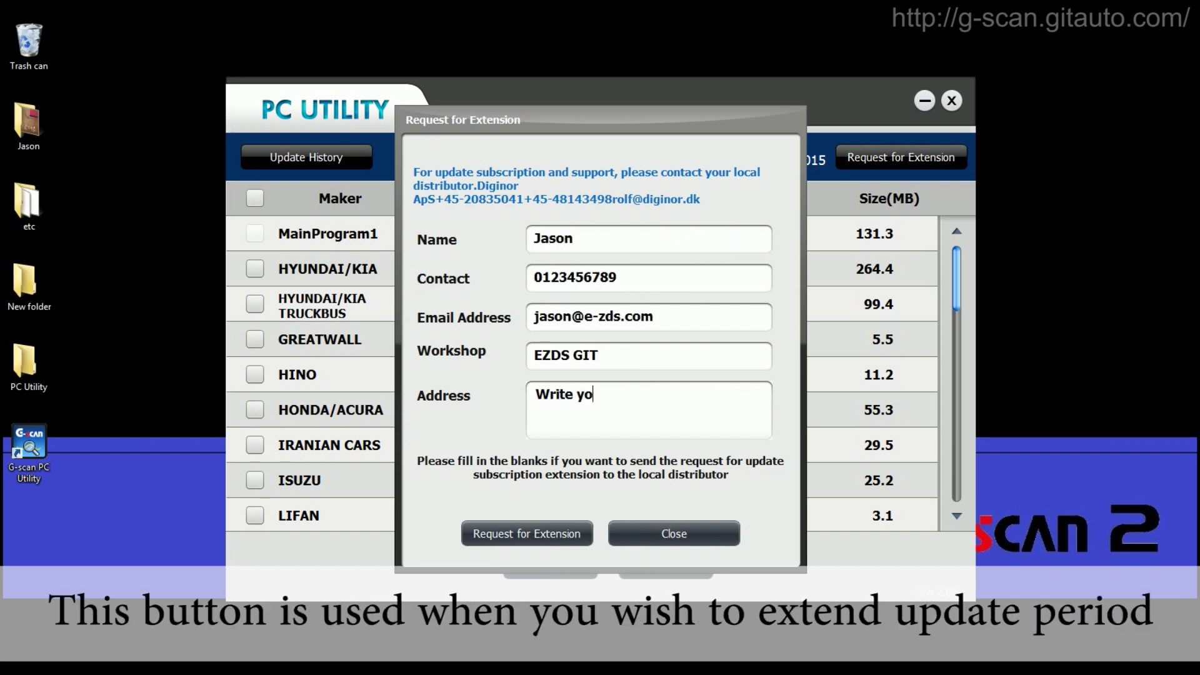
pyautogui.write('ur adress here!')
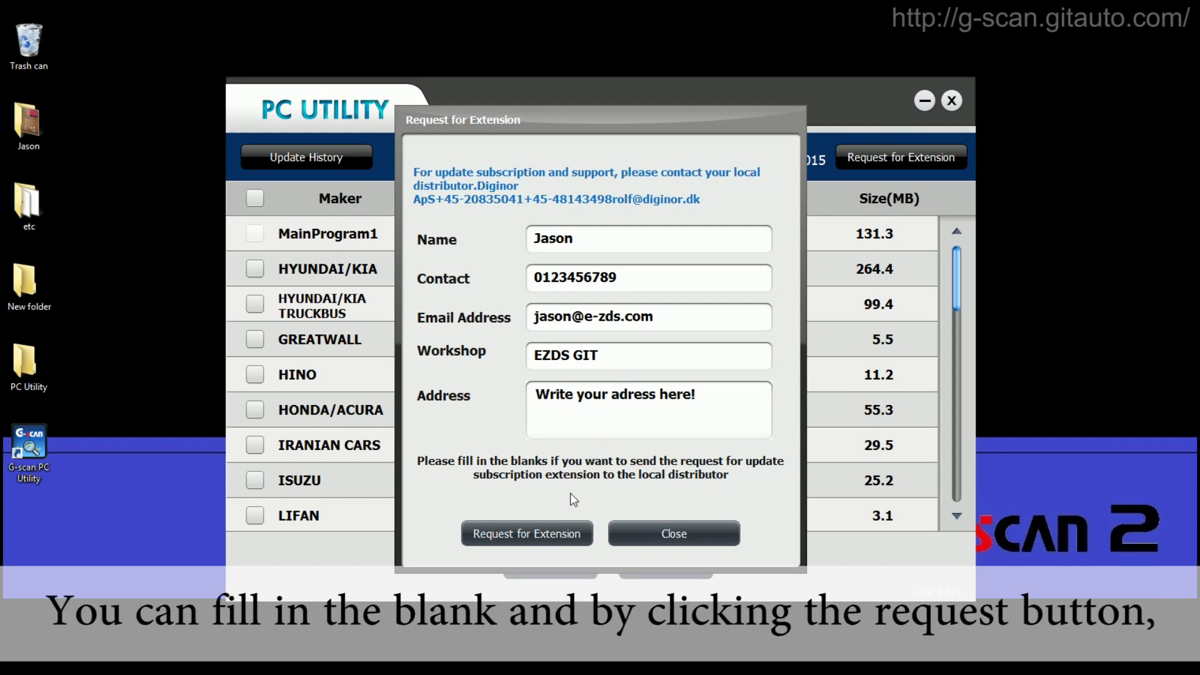
# - Close the extension request form and scroll down the maker package list
pyautogui.click(682, 539)
pyautogui.click(955, 334)
pyautogui.moveTo(954, 334); pyautogui.dragTo(954, 475)
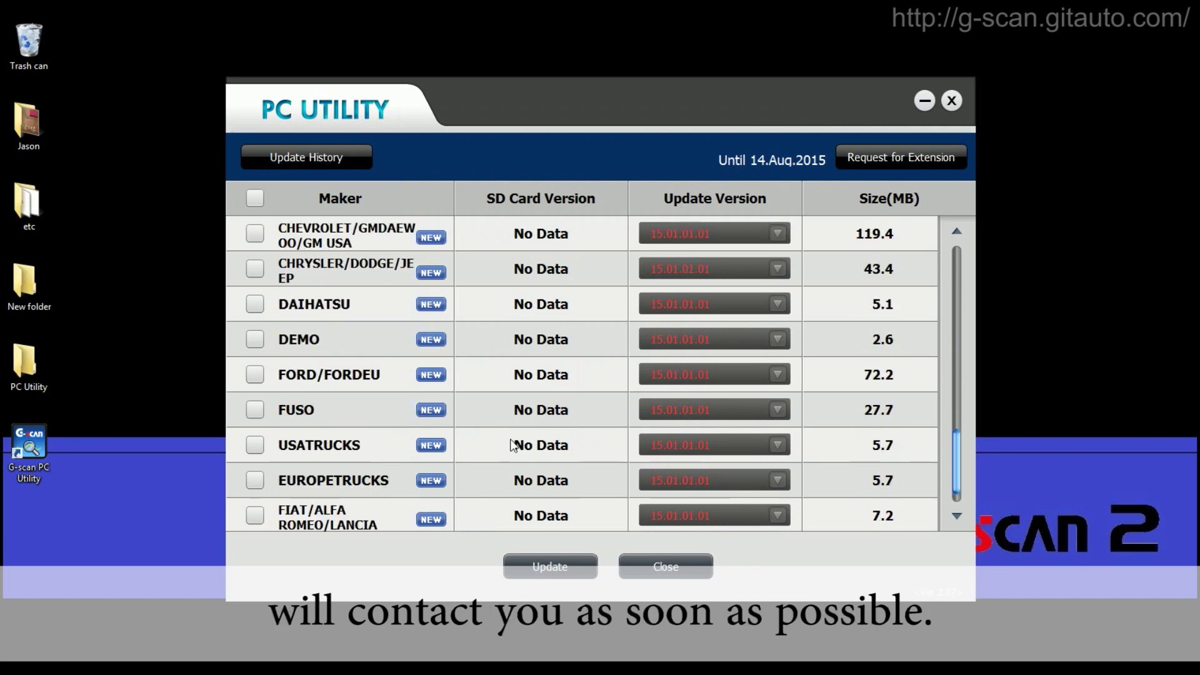
# - Tick USATRUCKS and FIAT/ALFA ROMEO/LANCIA, update them to the SD card, and dismiss the finished progress
pyautogui.click(256, 445)
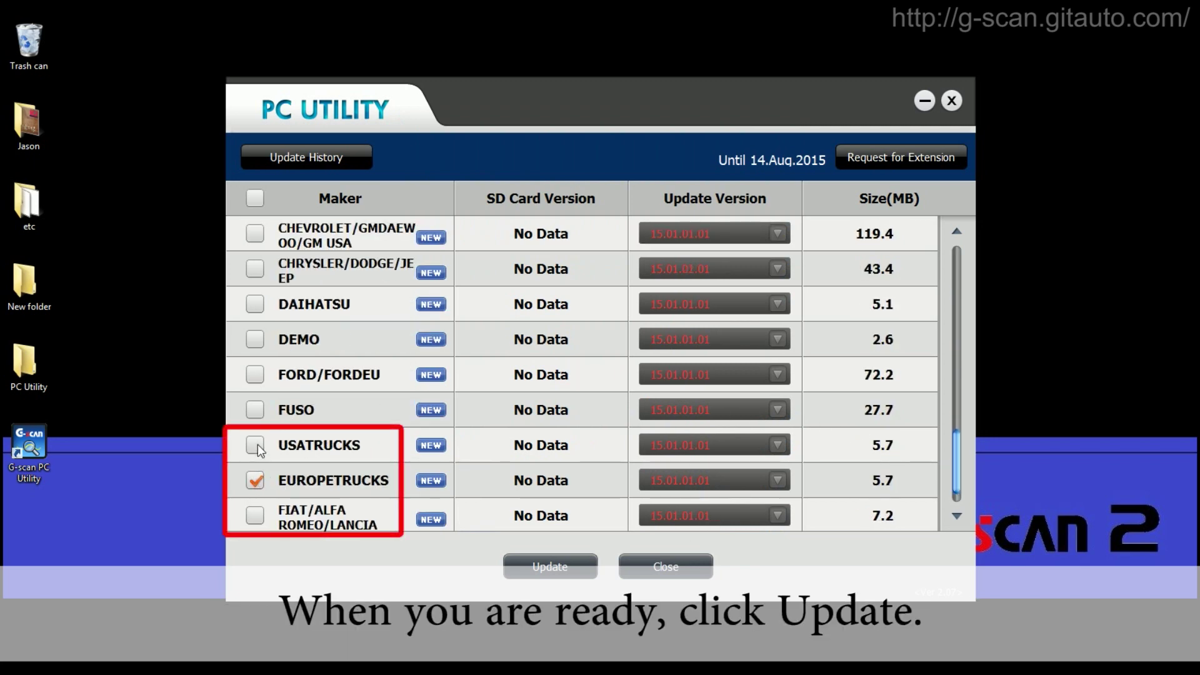
pyautogui.click(256, 518)
pyautogui.click(563, 567)
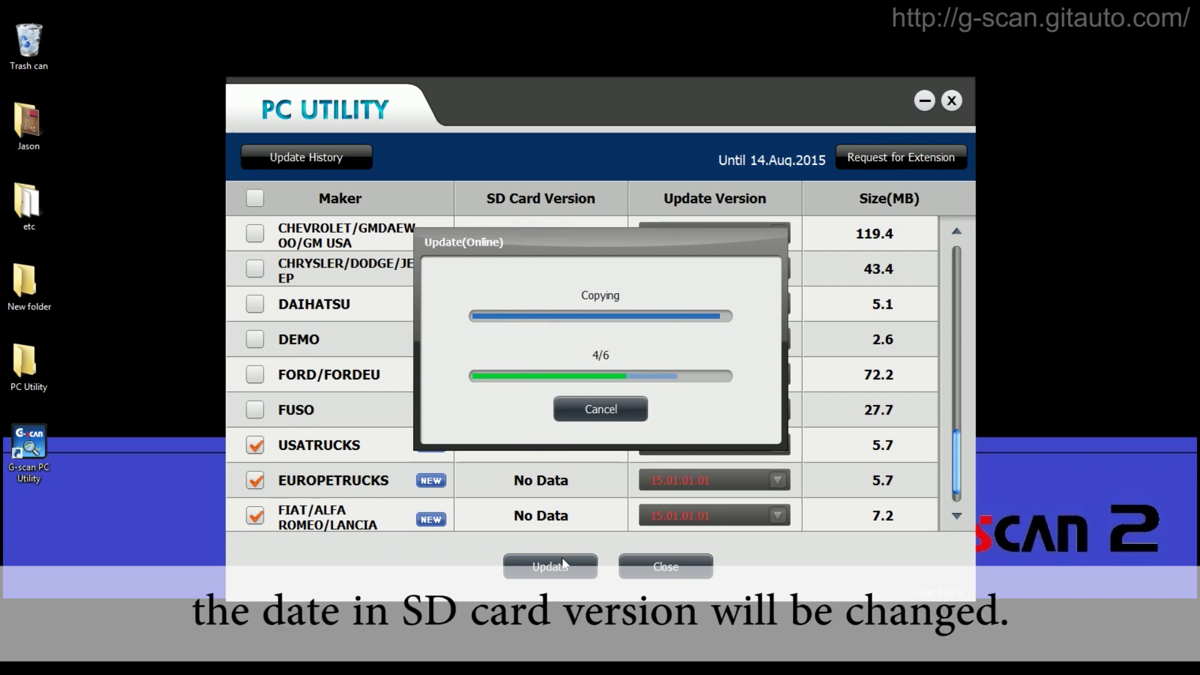
pyautogui.click(607, 411)
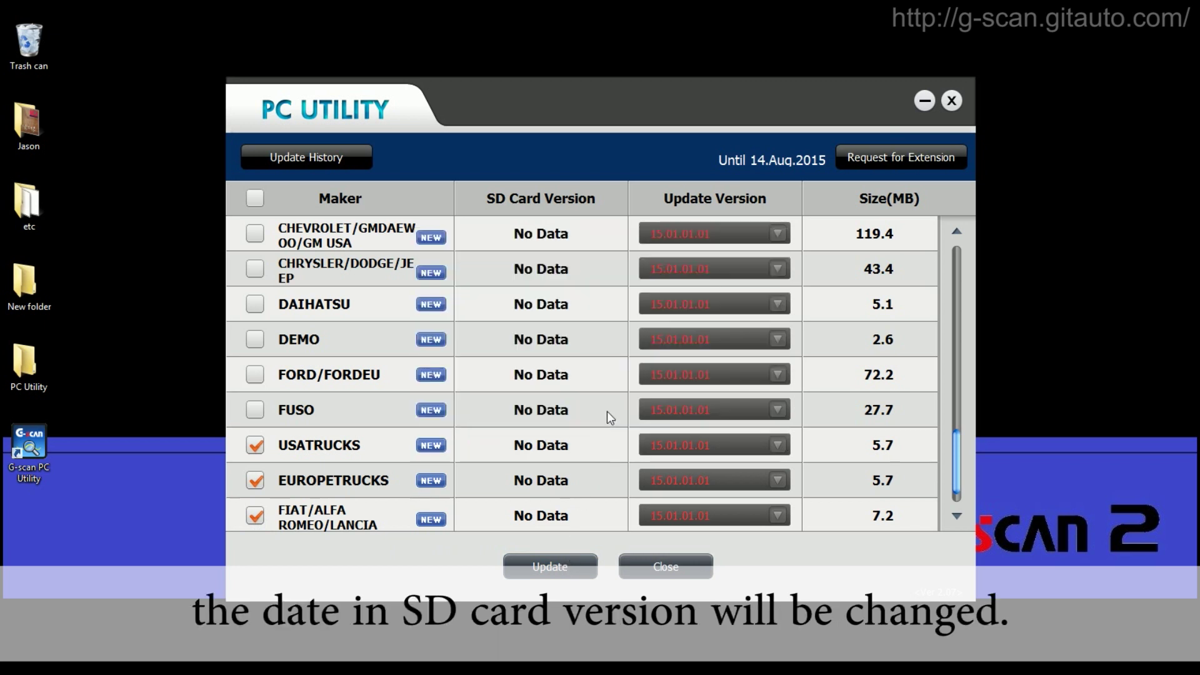